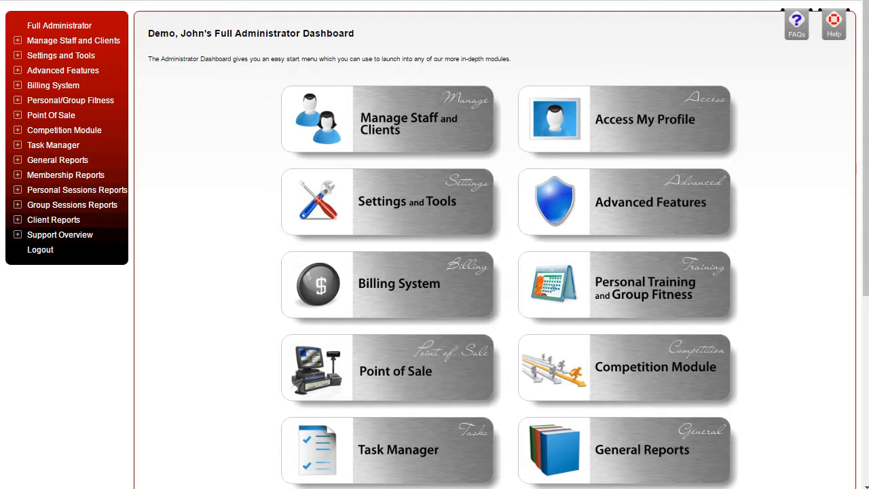
# Open the Tax Types page of the Billing System to review the taxes set up for invoices
pyautogui.click(17, 86)
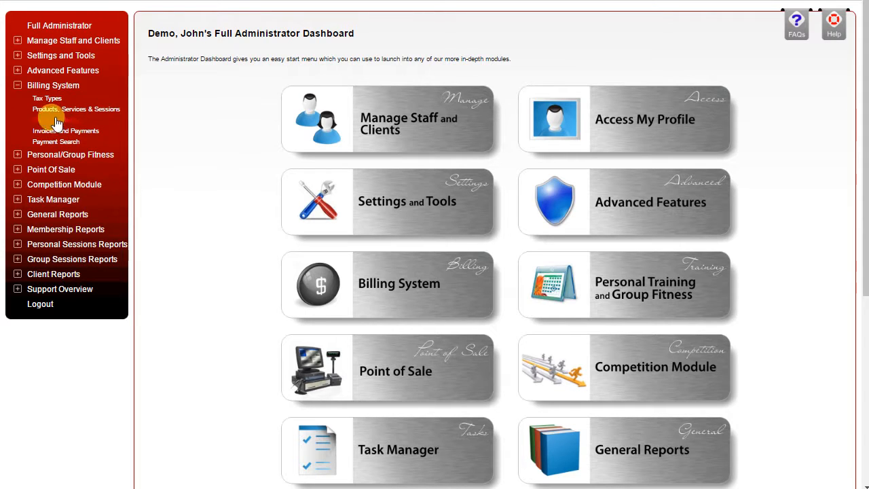
pyautogui.click(50, 97)
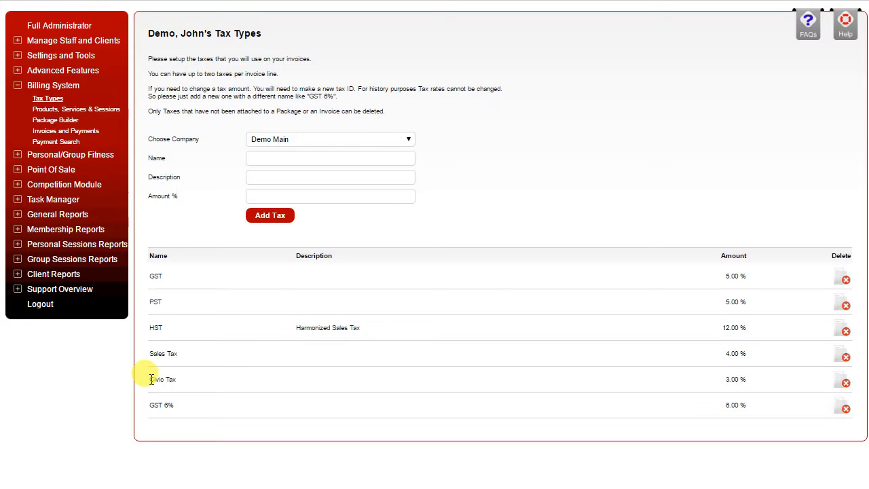
# Open Products, Services & Sessions and review the Group Fitness and Services item lists
pyautogui.click(76, 111)
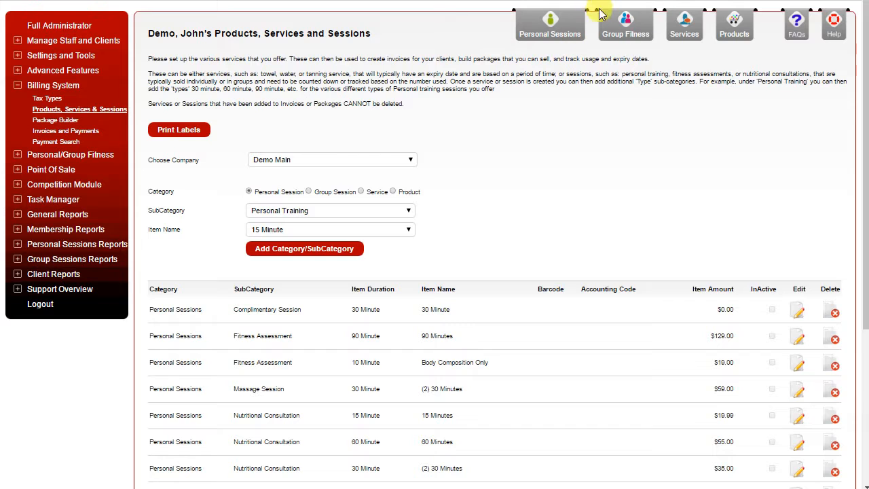
pyautogui.click(633, 25)
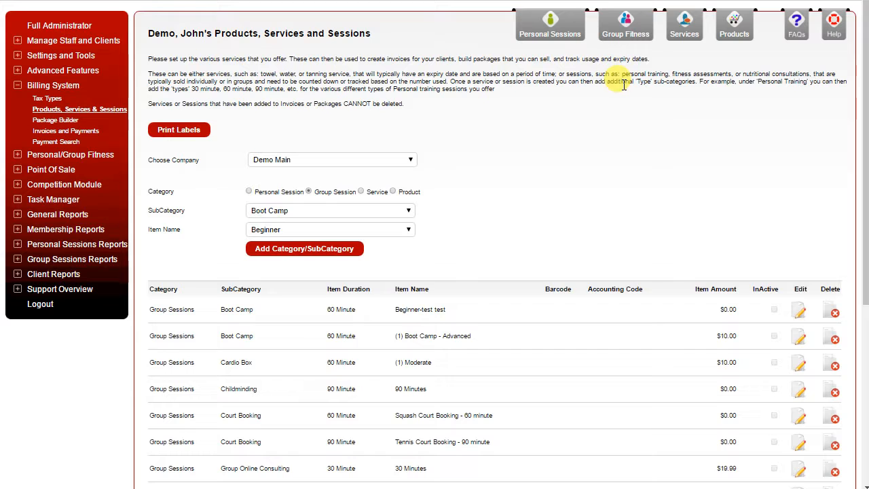
pyautogui.click(685, 21)
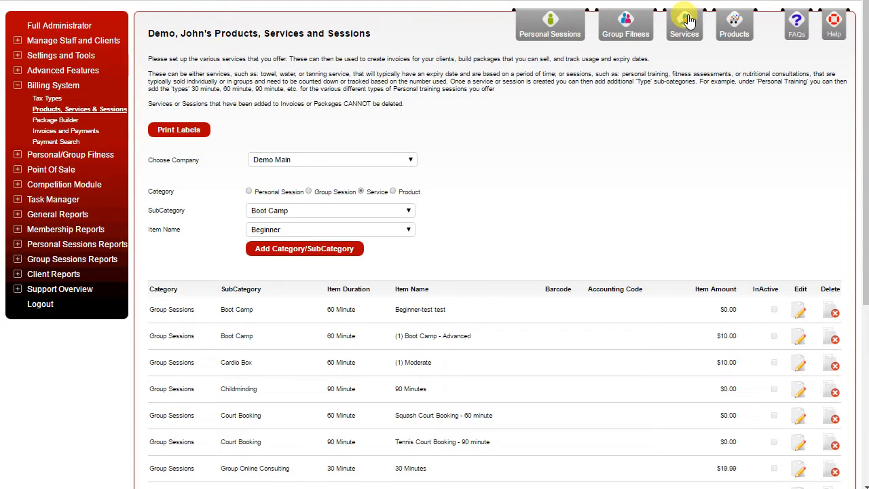
pyautogui.scroll(-2, 517, 204)
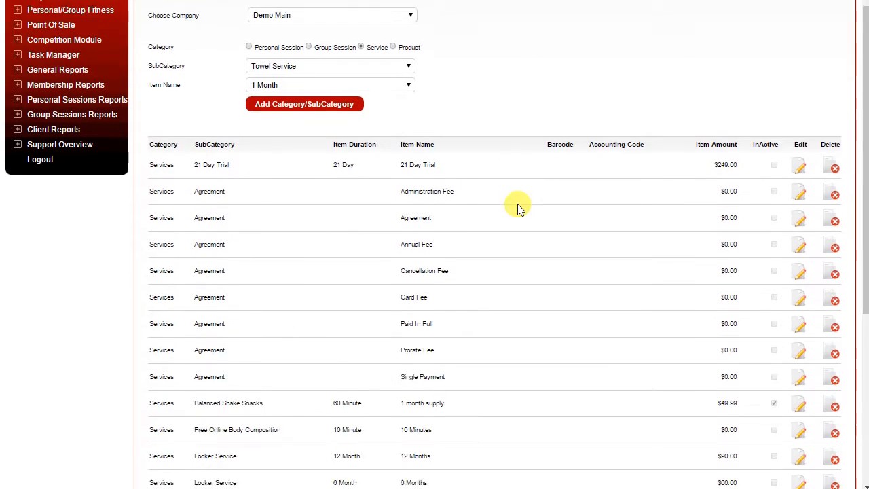
pyautogui.scroll(-2, 517, 203)
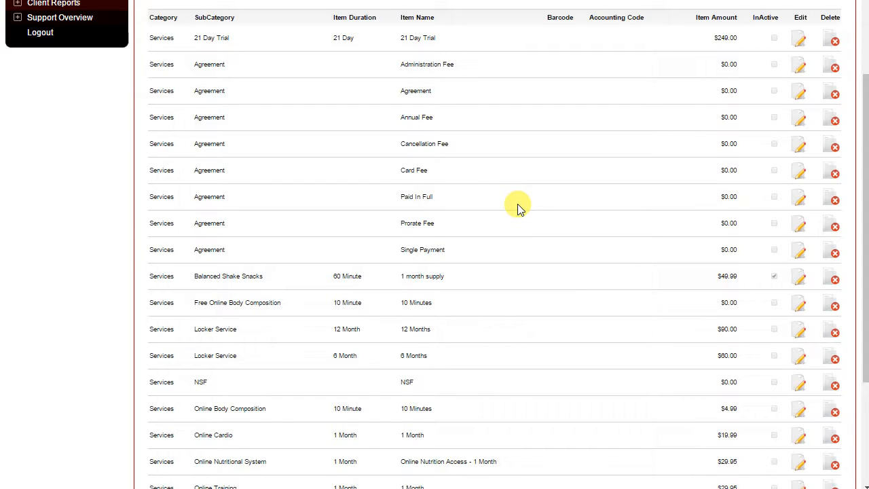
pyautogui.scroll(4, 517, 203)
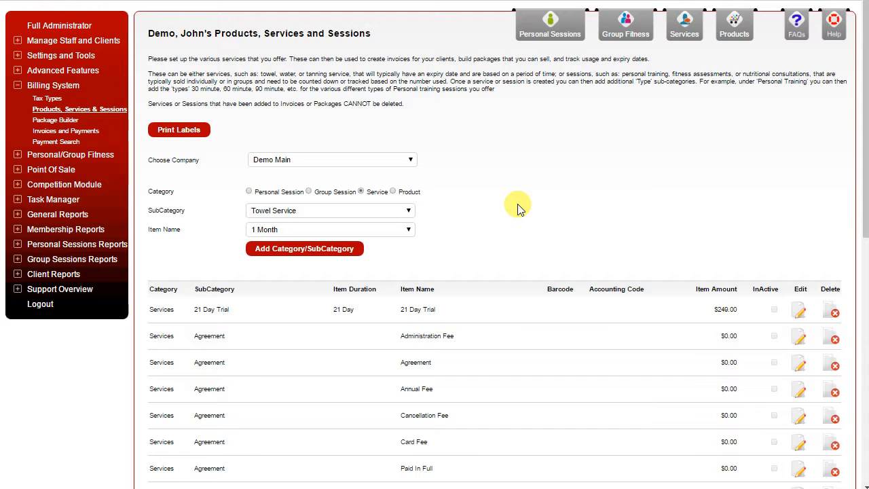
# Show the Products category and review its item list
pyautogui.click(732, 24)
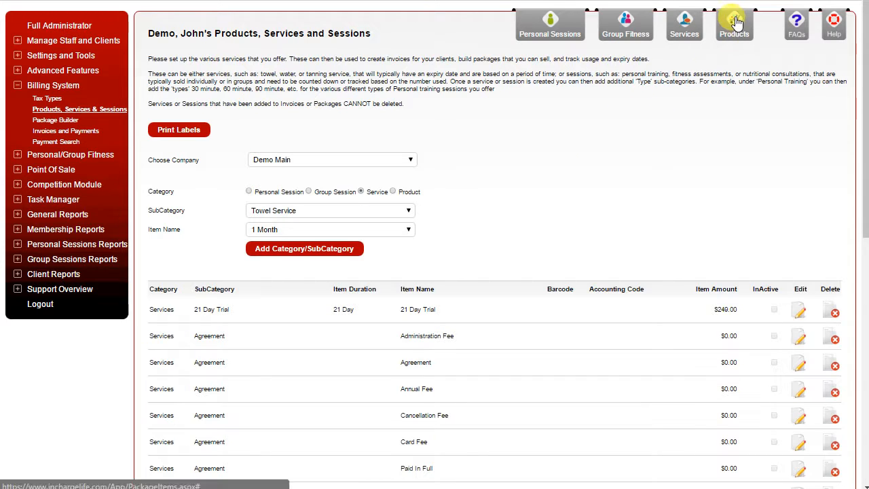
pyautogui.scroll(-2, 508, 258)
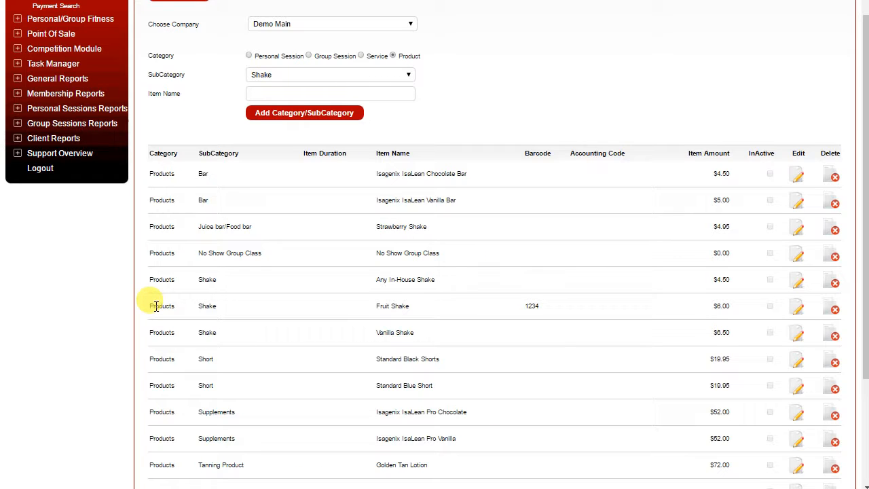
pyautogui.scroll(2, 155, 305)
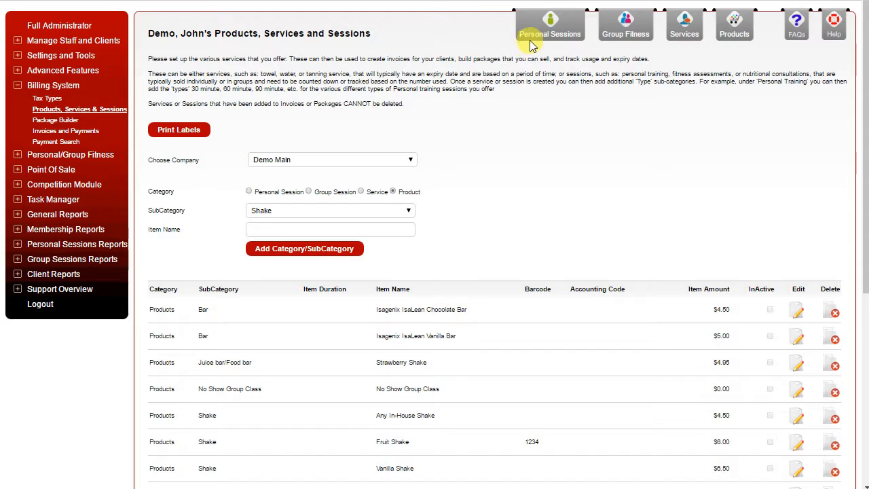
# List the Personal Sessions items and open the "PT 60 Minutes" personal training item for editing
pyautogui.click(553, 25)
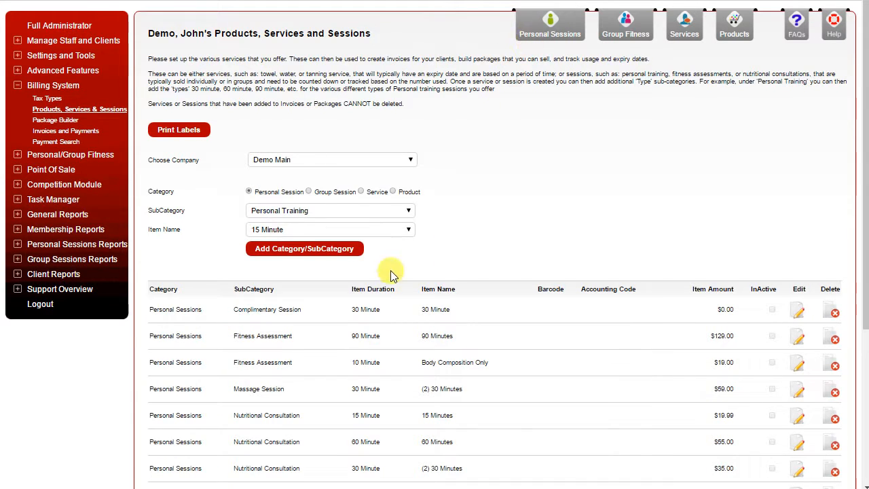
pyautogui.scroll(-3, 361, 322)
pyautogui.scroll(-1, 364, 325)
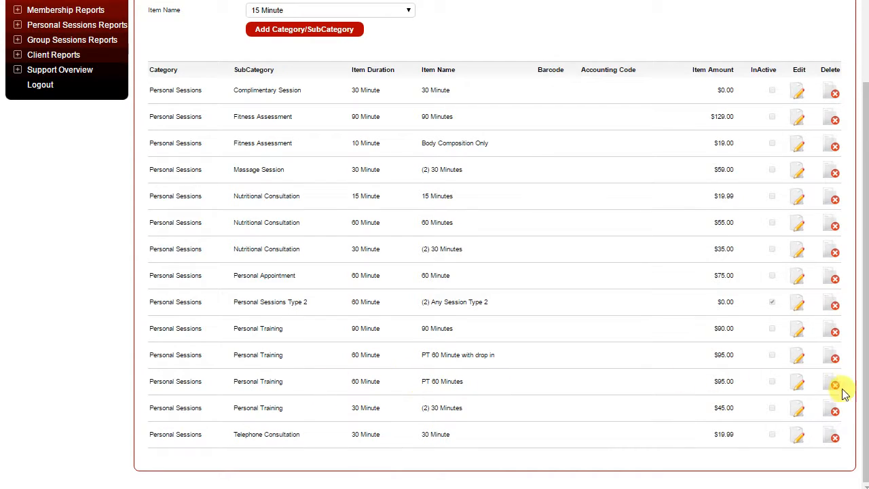
pyautogui.click(798, 385)
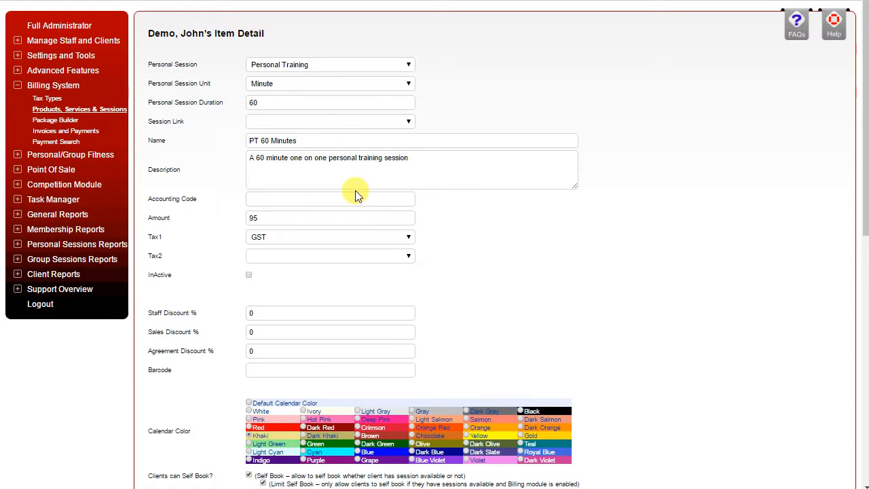
# Check the available Personal Session Unit and Session Link options for the PT 60 Minutes item
pyautogui.click(282, 85)
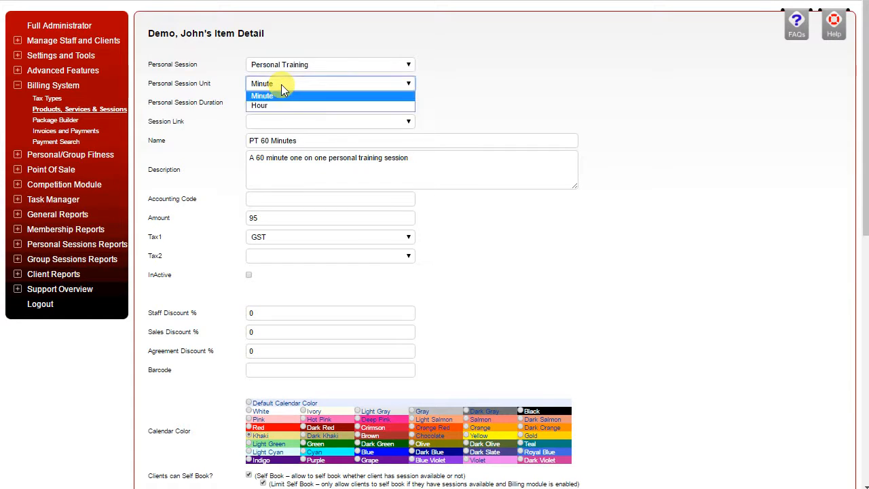
pyautogui.click(281, 84)
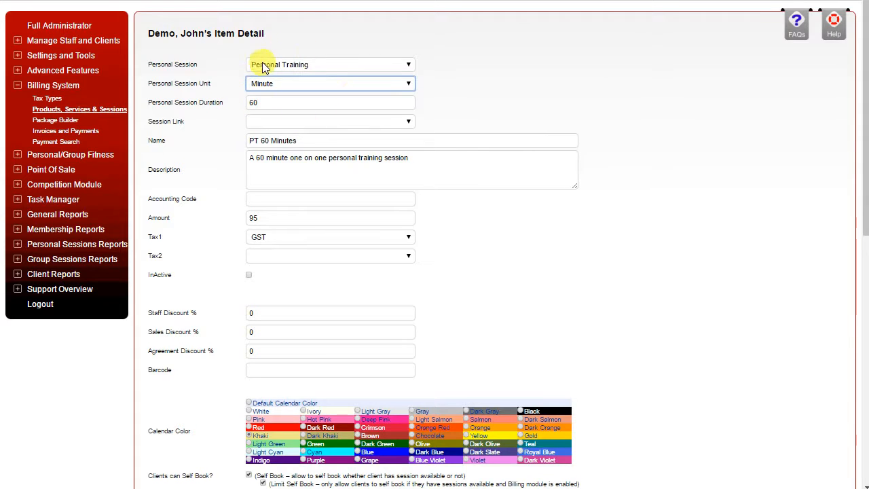
pyautogui.click(260, 124)
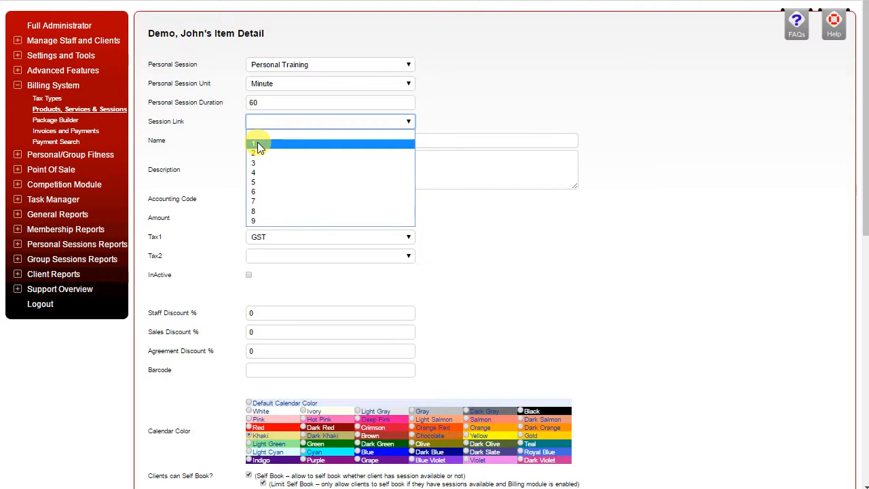
pyautogui.click(456, 77)
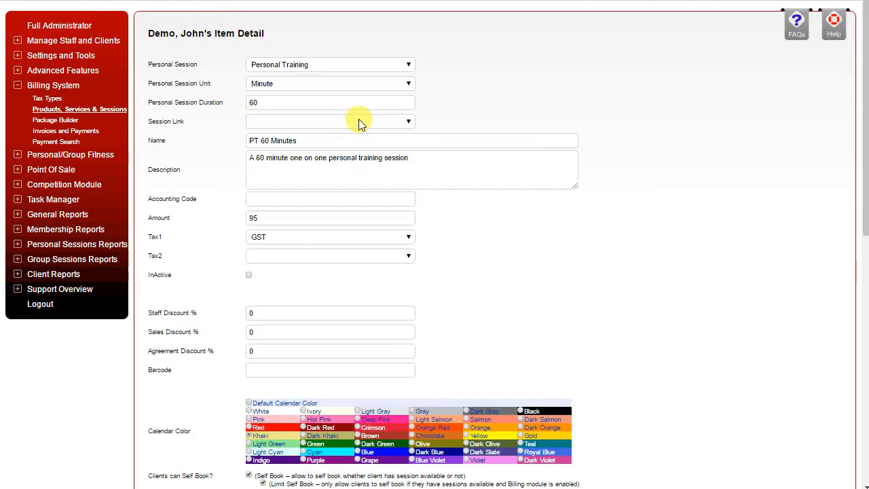
# Examine the session item's pricing, discounts, calendar color, self-booking, image and trainer payout settings, and return to the item list
pyautogui.scroll(-3, 360, 122)
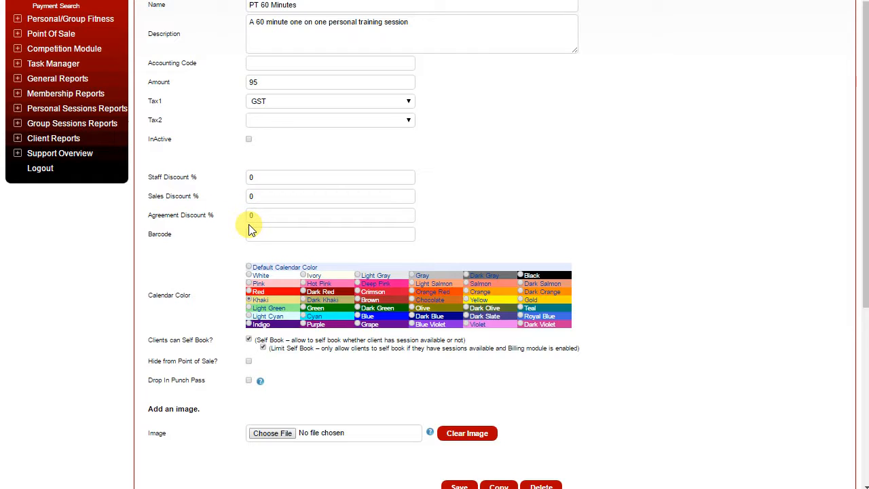
pyautogui.scroll(-1, 248, 227)
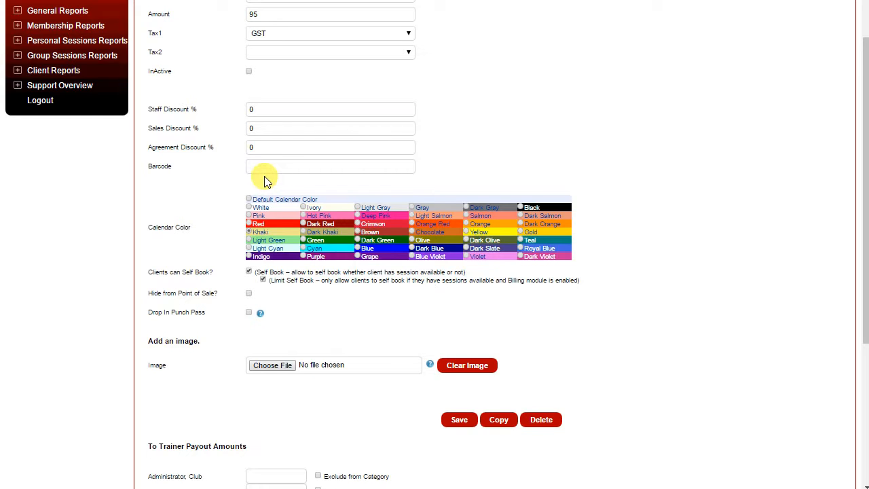
pyautogui.scroll(-1, 265, 180)
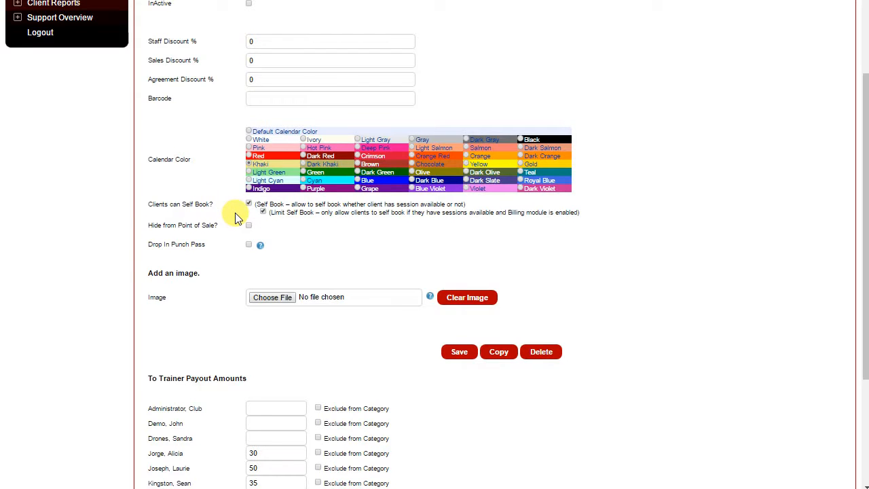
pyautogui.scroll(-2, 235, 217)
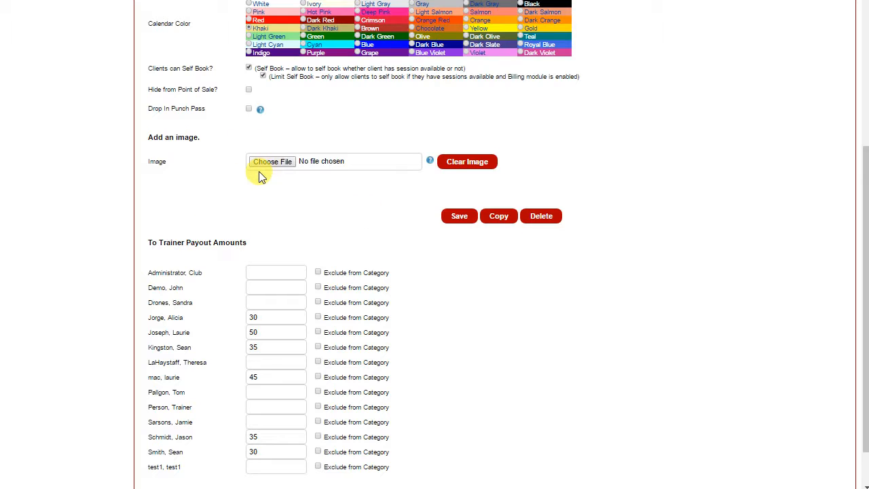
pyautogui.scroll(-1, 260, 175)
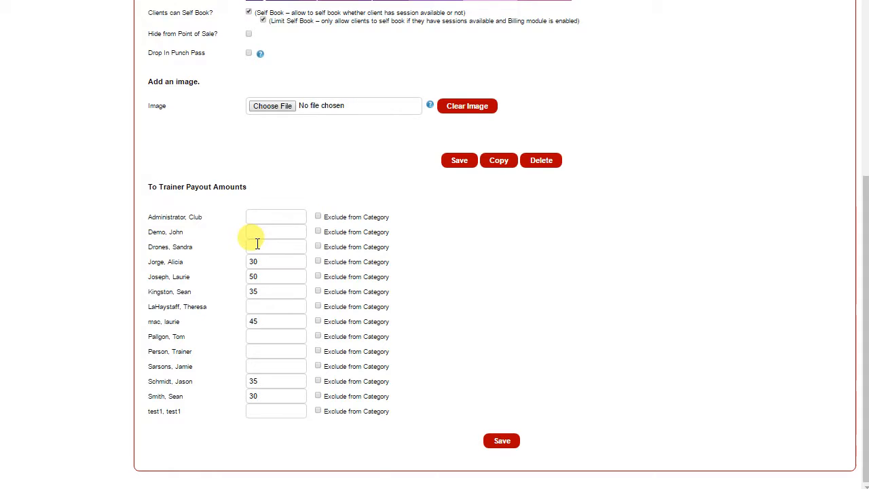
pyautogui.scroll(8, 255, 242)
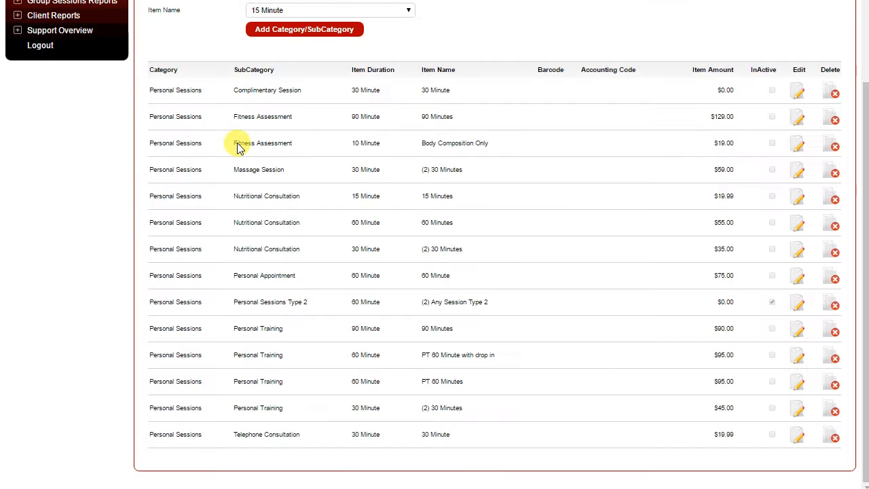
# Switch the item list to Products and open the "Standard Blue Short" item for editing
pyautogui.scroll(3, 239, 144)
pyautogui.scroll(1, 238, 143)
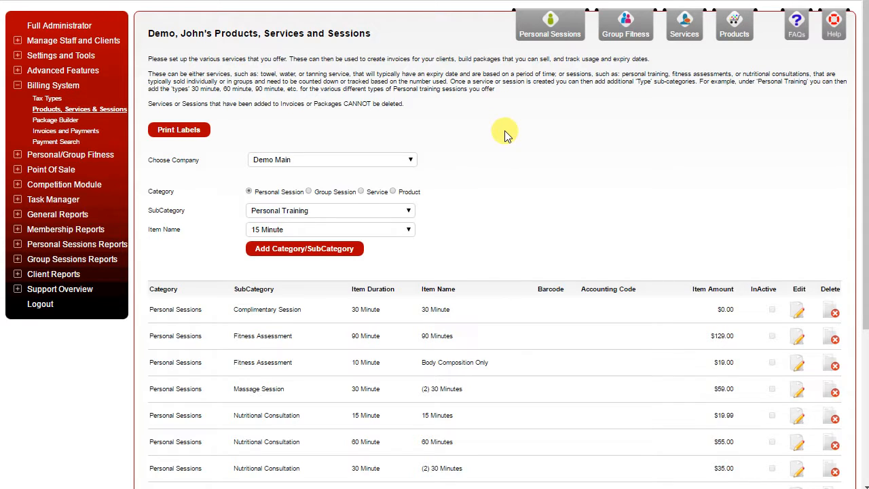
pyautogui.click(734, 24)
pyautogui.scroll(-4, 507, 260)
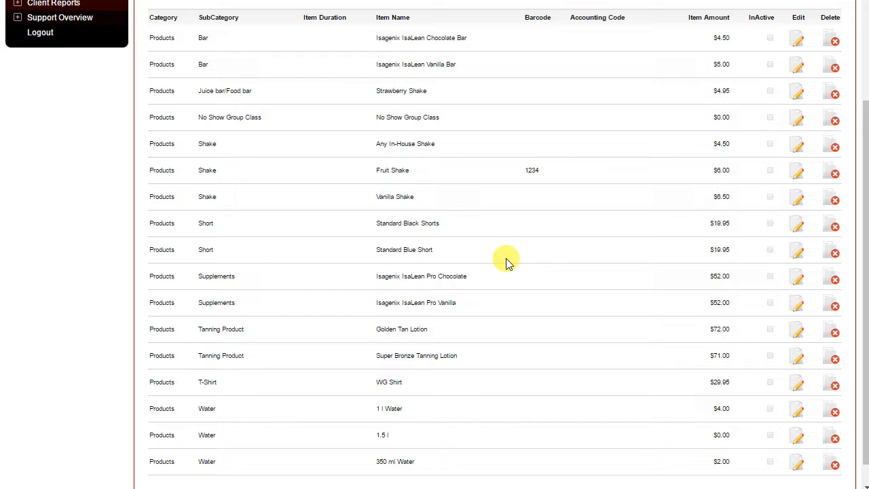
pyautogui.click(796, 250)
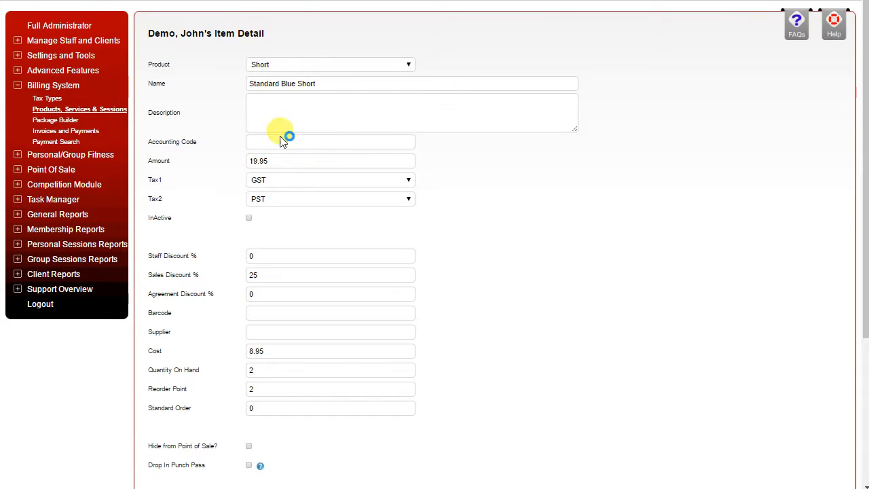
# Examine the product's discount, barcode, supplier, cost, stock quantity, reorder and image settings
pyautogui.scroll(-1, 352, 184)
pyautogui.scroll(-2, 352, 185)
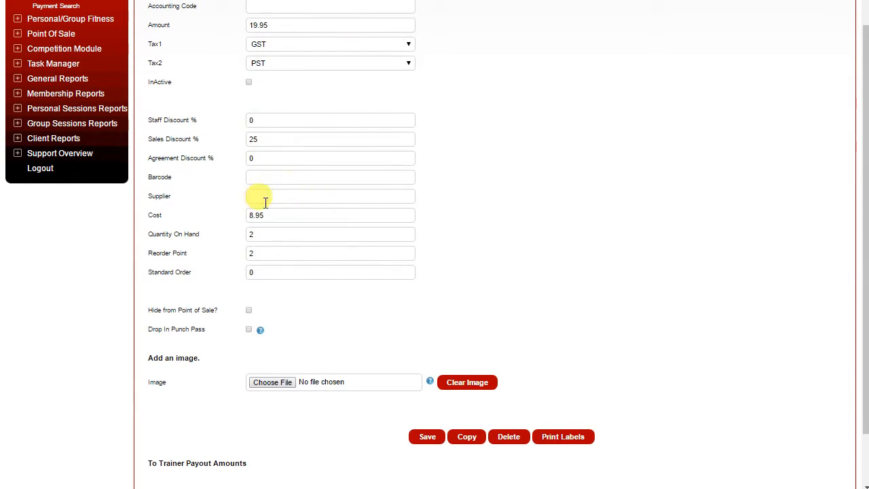
pyautogui.click(266, 250)
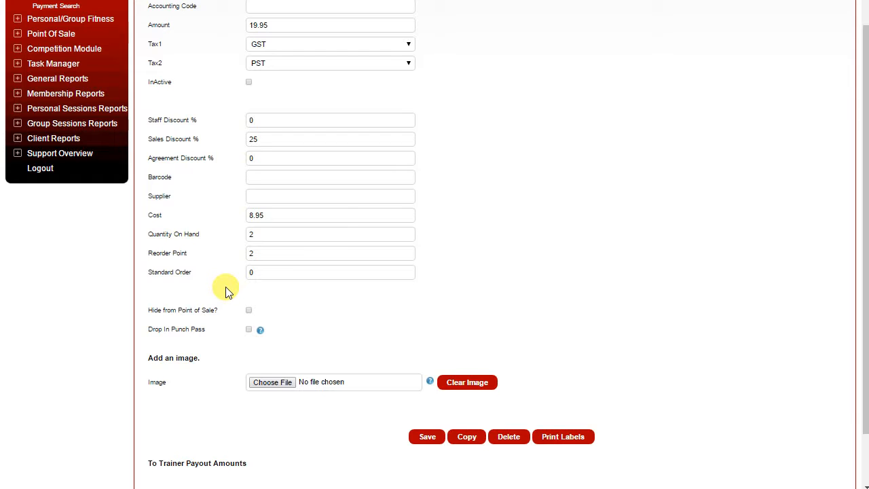
pyautogui.scroll(-2, 226, 290)
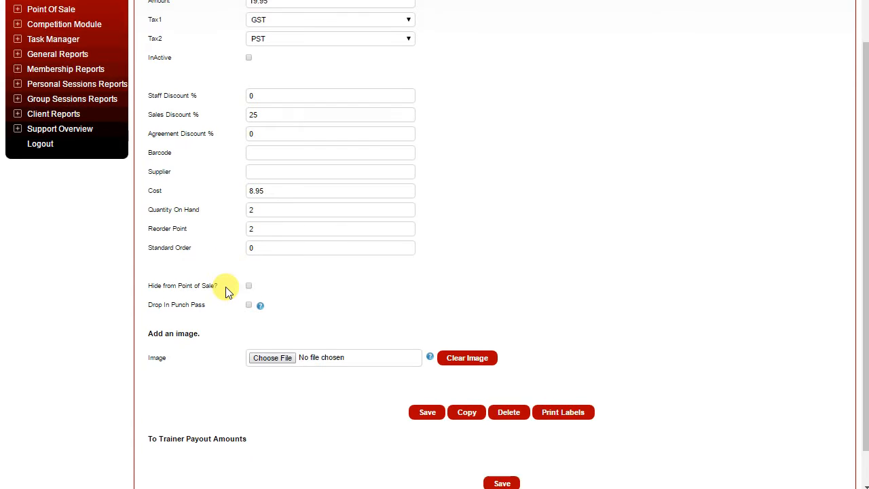
pyautogui.scroll(3, 227, 290)
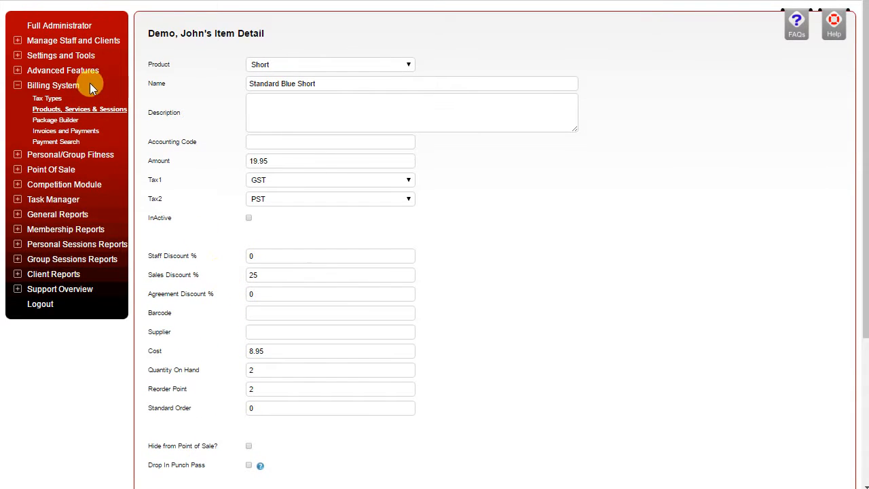
# Leave the product's item details and open the Bronze Package for editing in the Package Builder
pyautogui.click(73, 108)
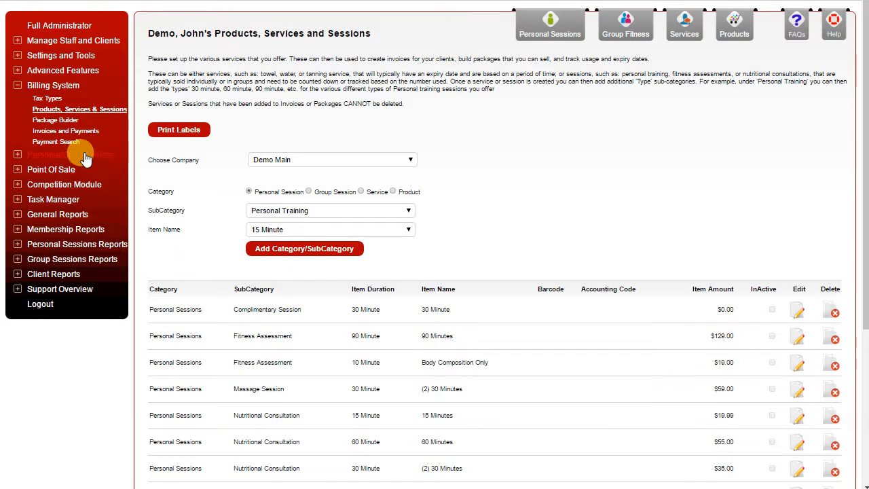
pyautogui.click(52, 121)
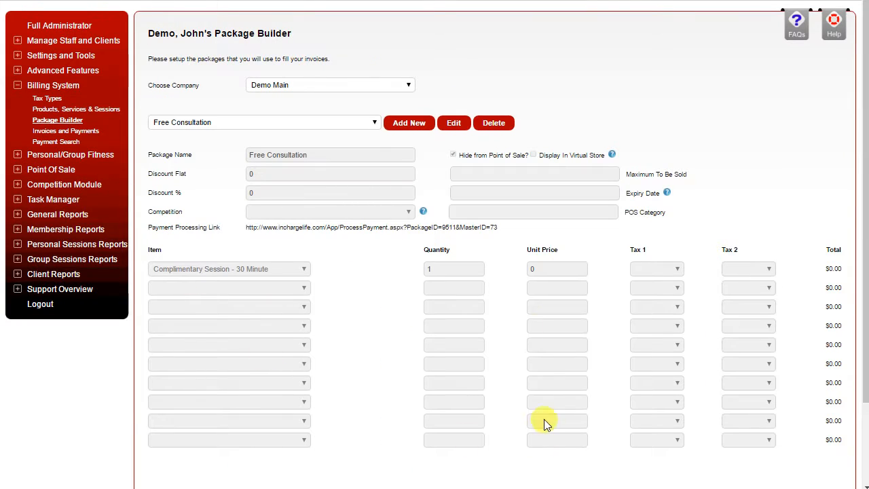
pyautogui.click(352, 122)
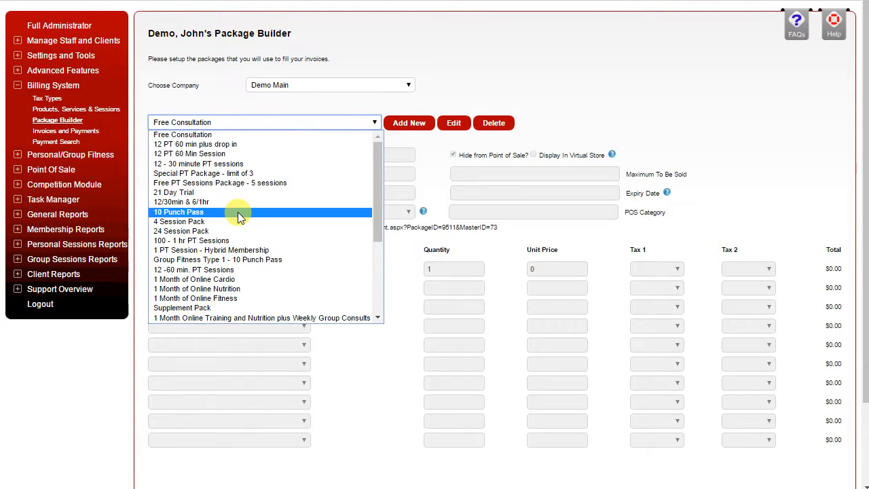
pyautogui.moveTo(375, 181); pyautogui.dragTo(380, 261)
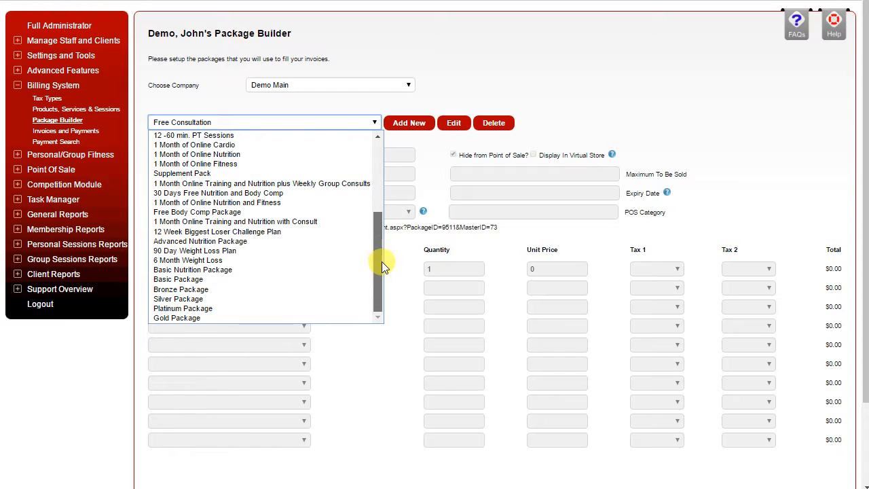
pyautogui.click(192, 290)
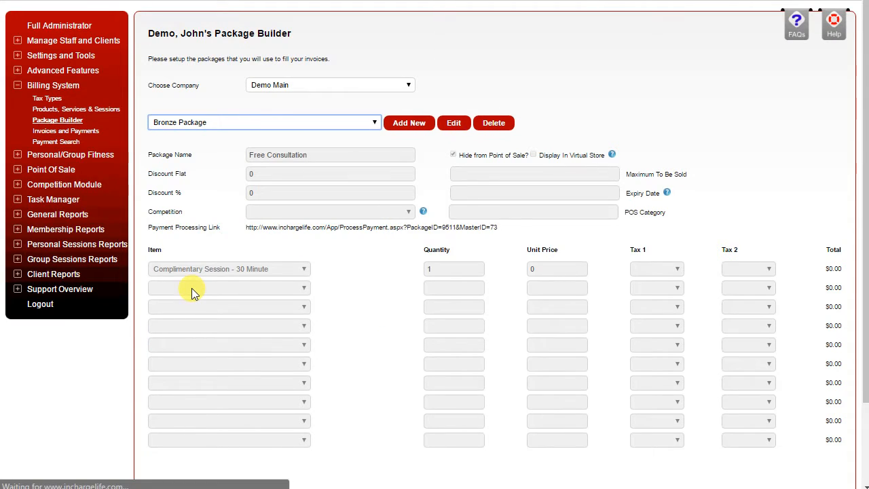
pyautogui.click(453, 123)
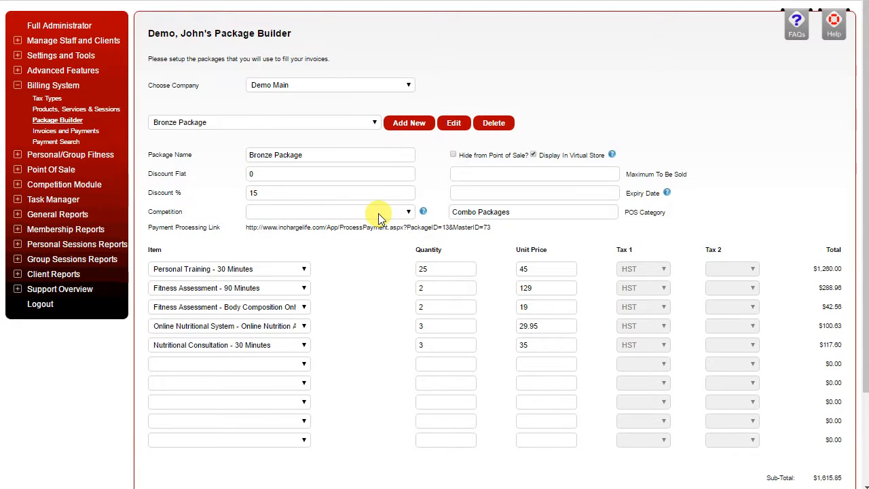
# Check the Competition options and the items available for the first empty row of the Bronze Package
pyautogui.click(292, 214)
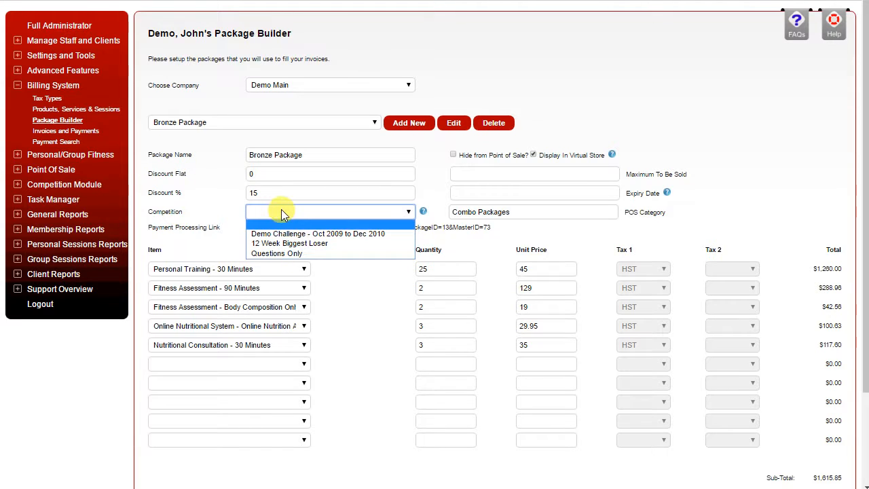
pyautogui.click(283, 214)
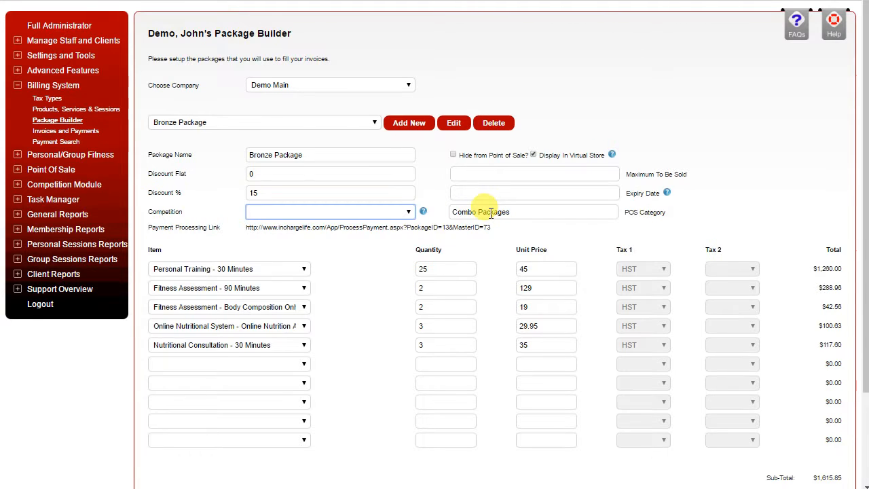
pyautogui.scroll(-1, 490, 212)
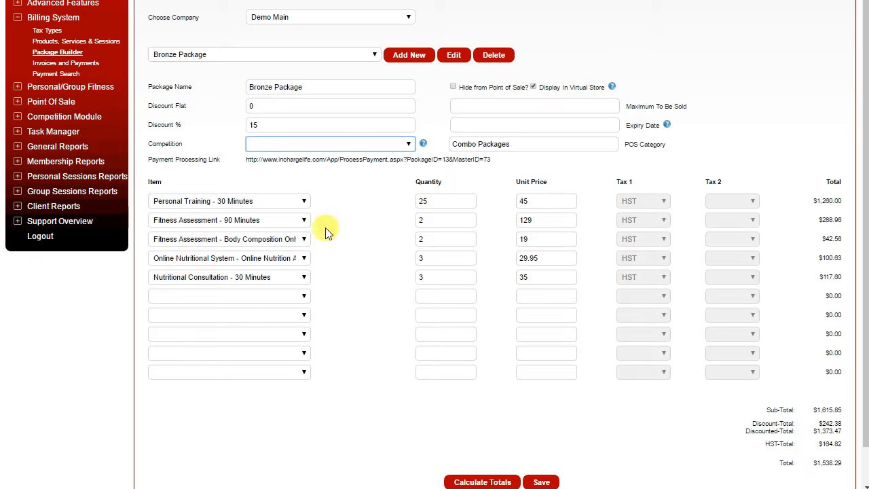
pyautogui.click(288, 299)
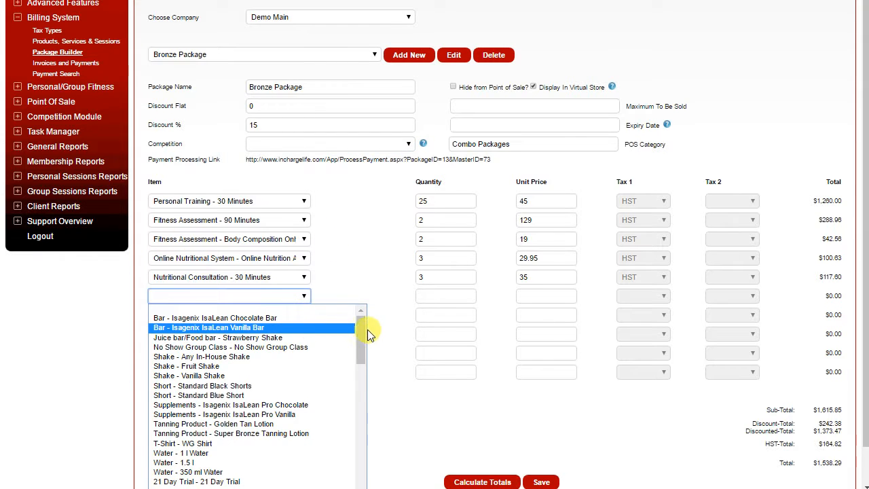
pyautogui.moveTo(363, 330); pyautogui.dragTo(355, 295)
pyautogui.click(346, 251)
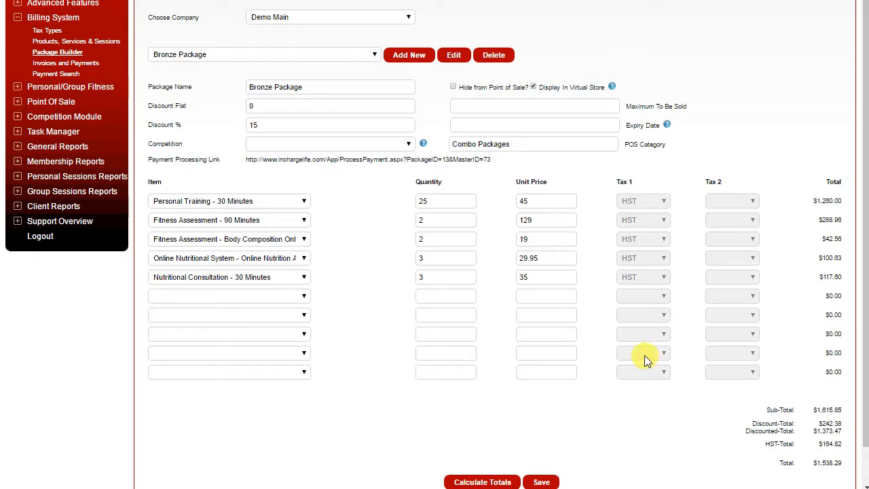
# Examine the Bronze Package's sub-total, discount, tax and total, and review its item rows
pyautogui.scroll(-2, 644, 354)
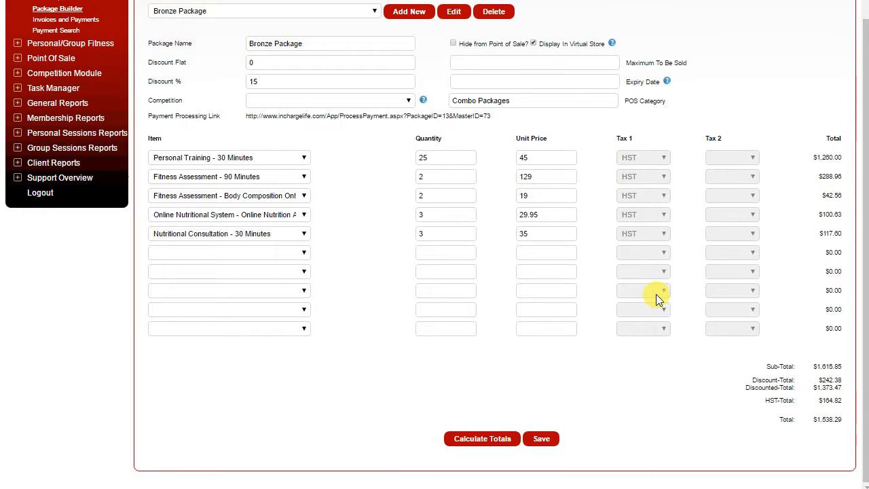
pyautogui.scroll(1, 658, 299)
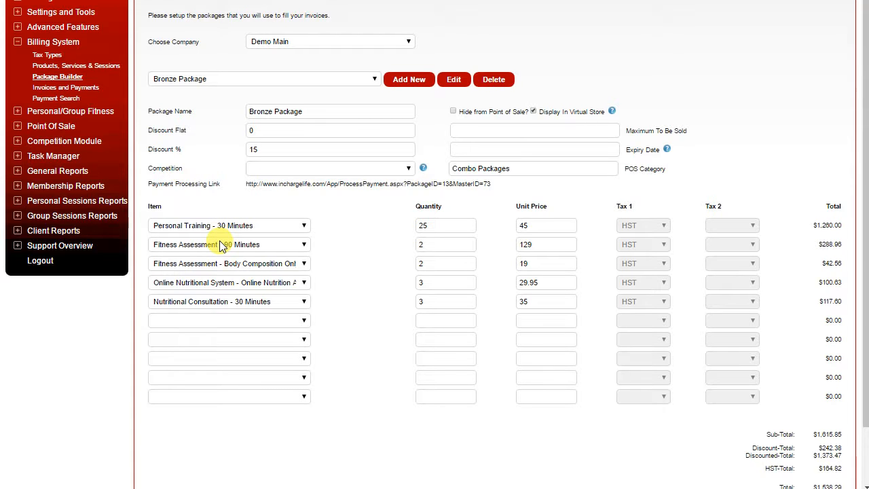
pyautogui.scroll(1, 285, 270)
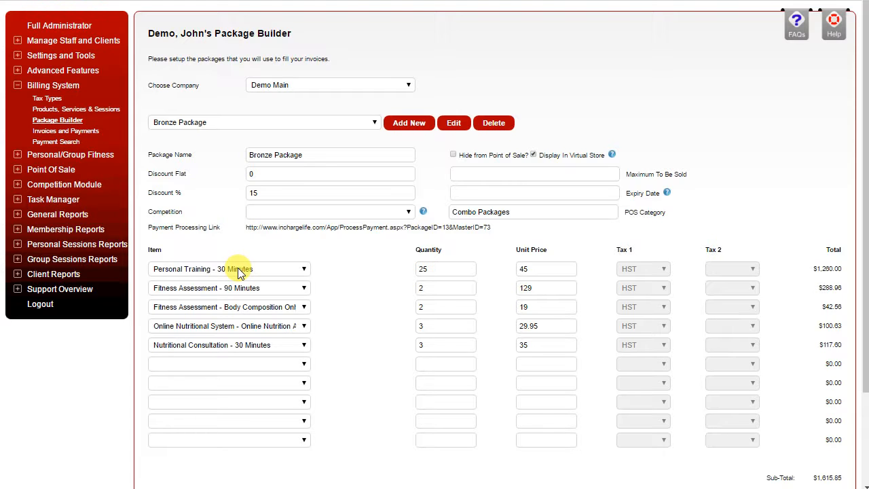
pyautogui.click(78, 127)
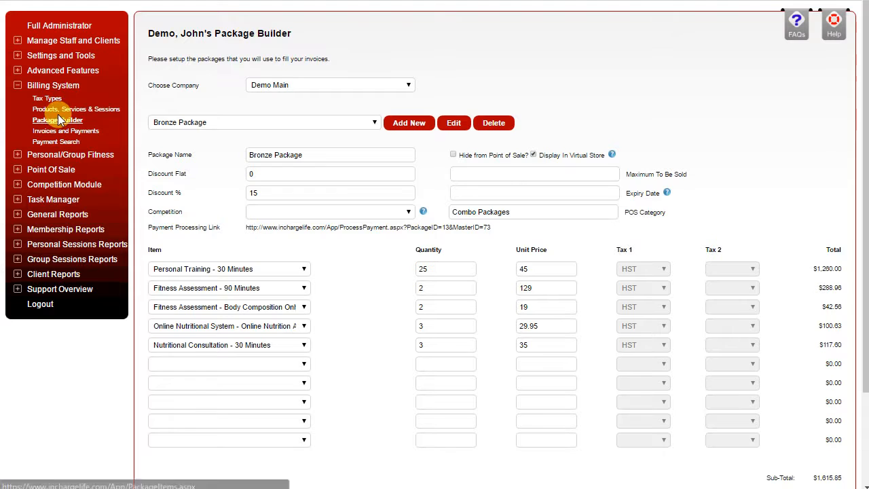